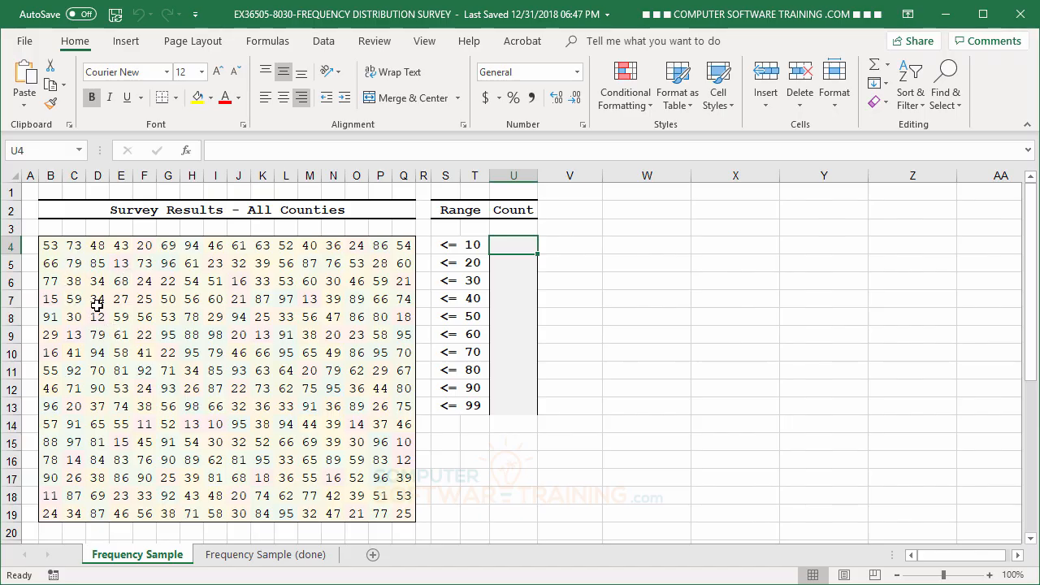
click(50, 245)
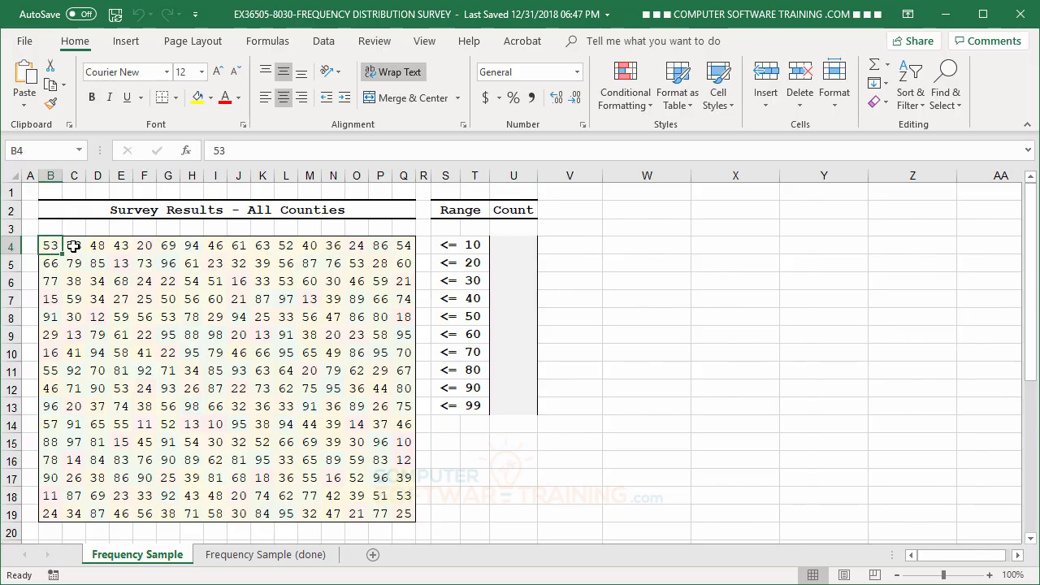
click(73, 245)
click(96, 245)
click(120, 245)
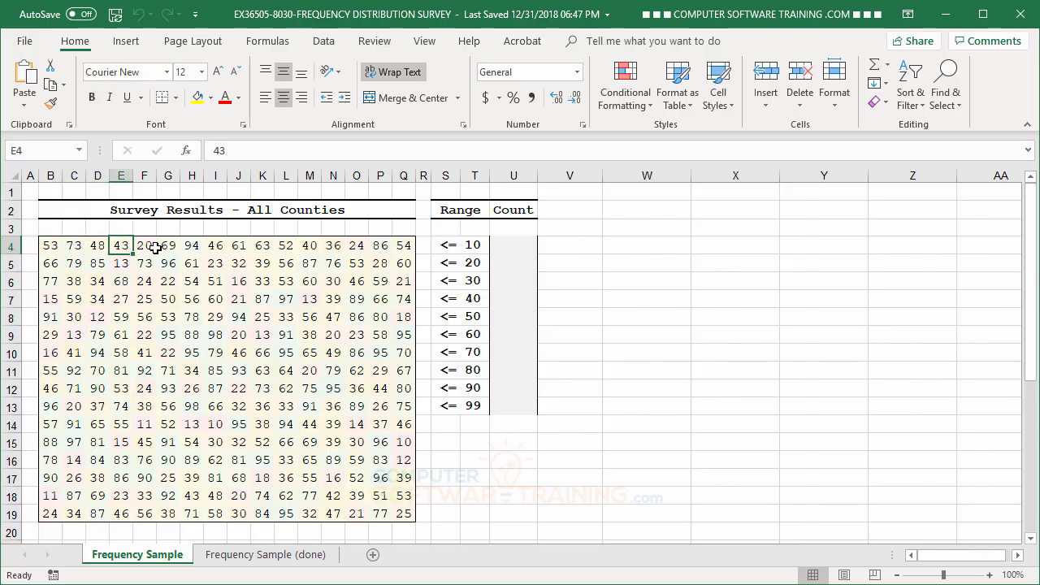
click(151, 249)
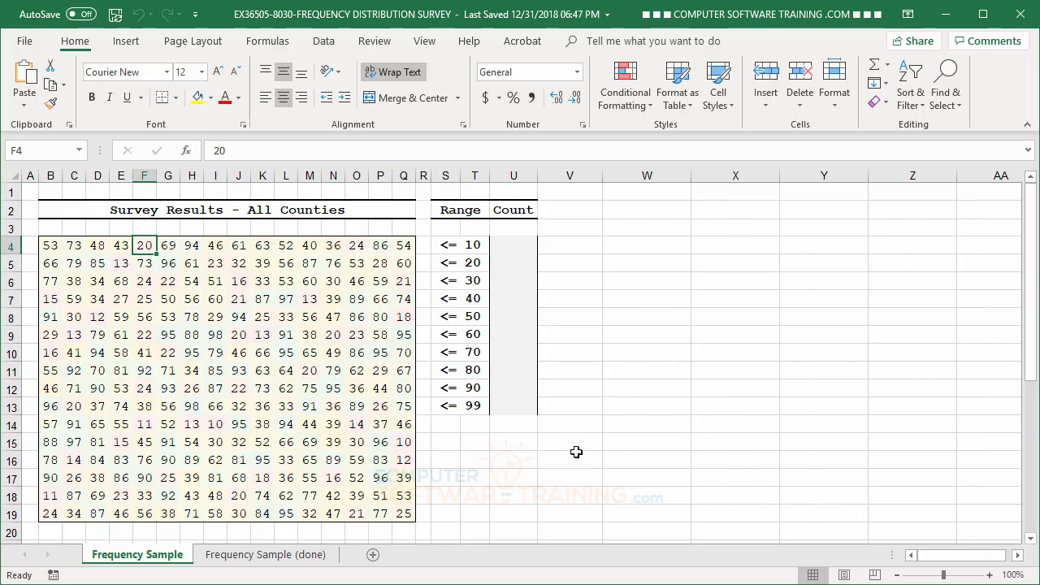
Enter the array formula =FREQUENCY(B4:Q19,S4:T13) across the Count cells U4:U13.
click(509, 247)
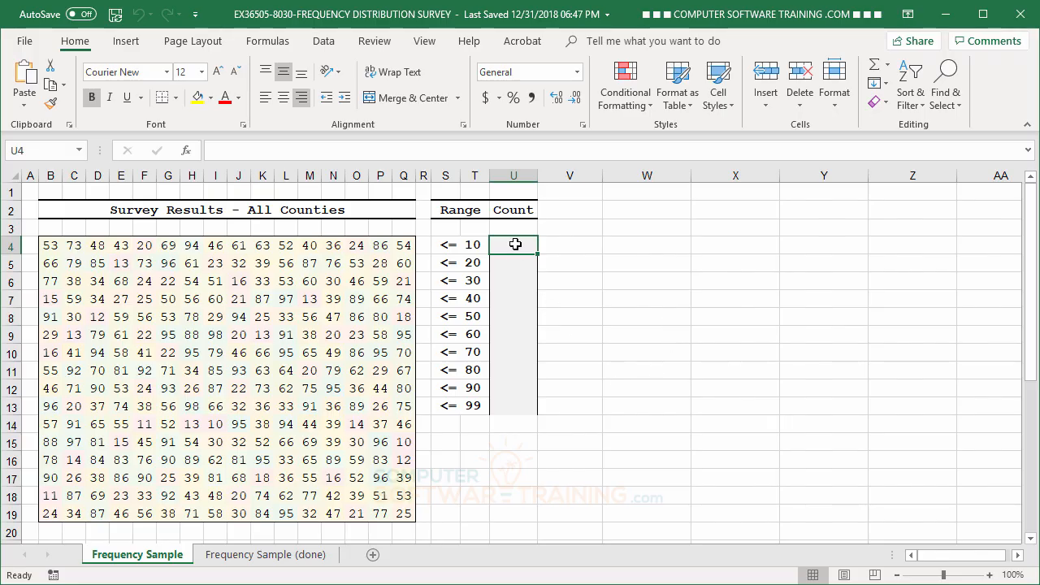
drag(515, 244, 518, 406)
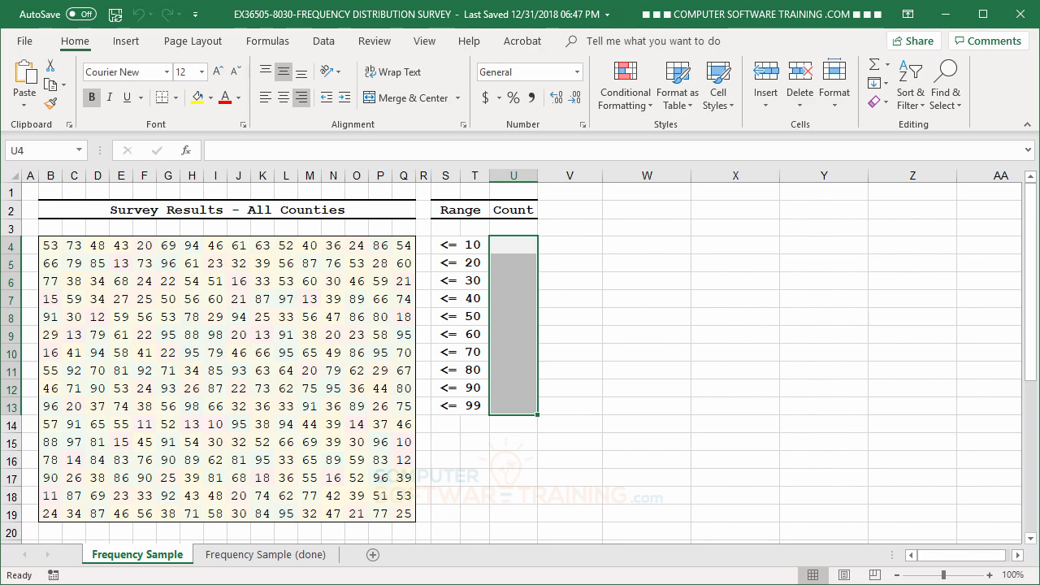
text(=fr)
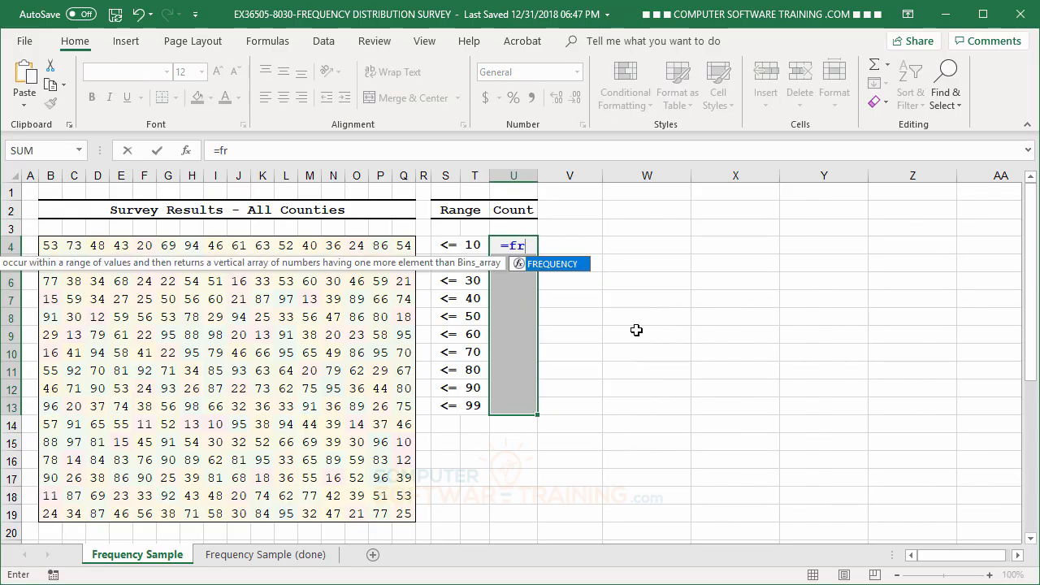
double_click(519, 266)
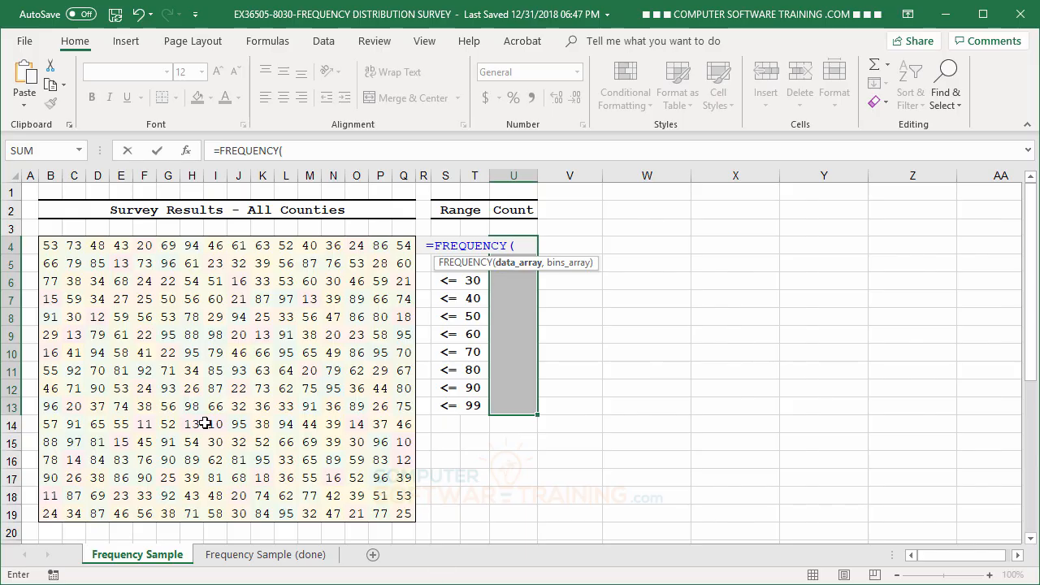
drag(49, 245, 402, 515)
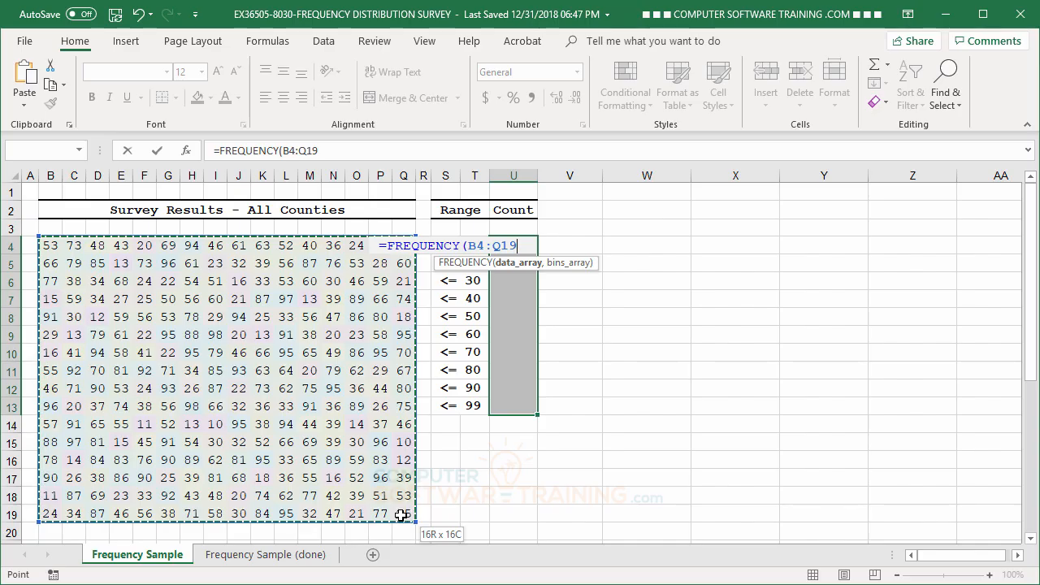
drag(402, 516, 402, 515)
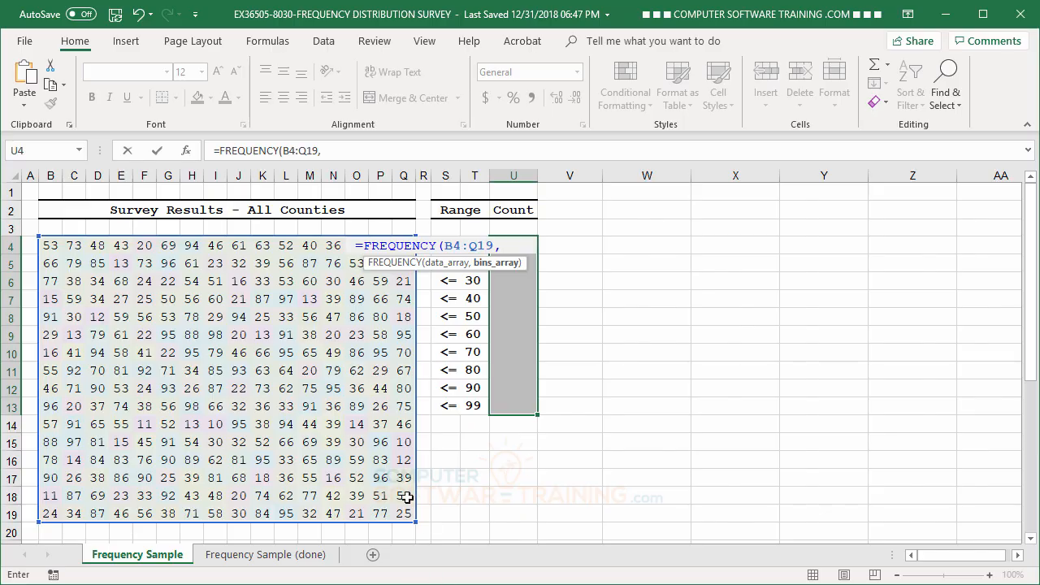
click(464, 404)
drag(464, 404, 452, 242)
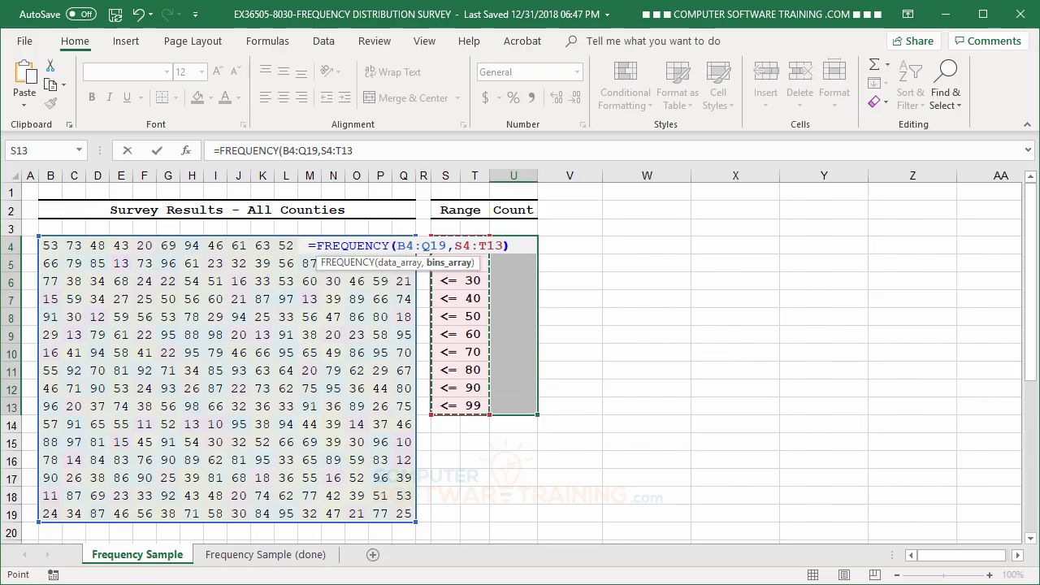
text())
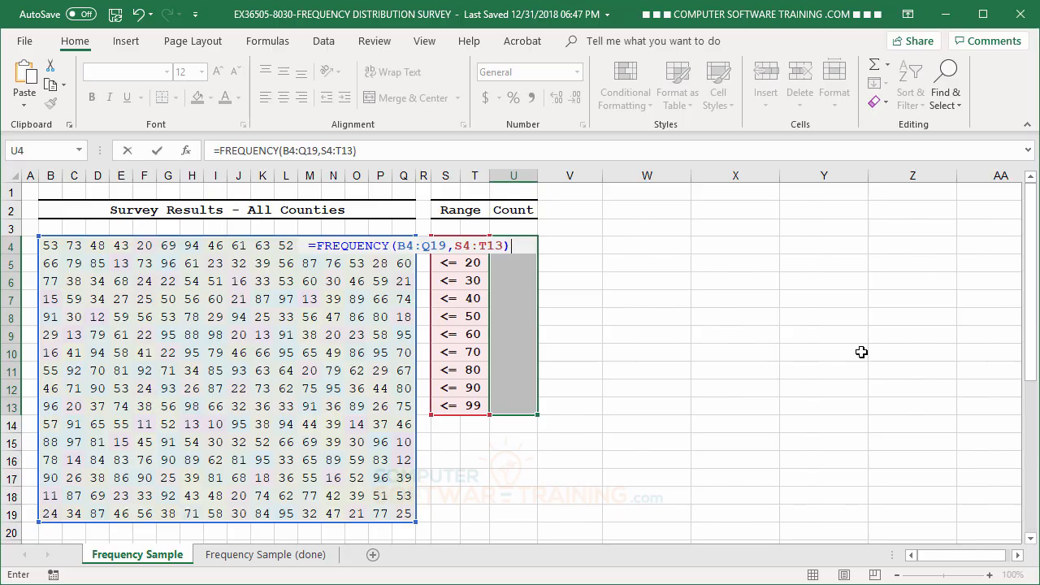
key(ctrl+shift+Return)
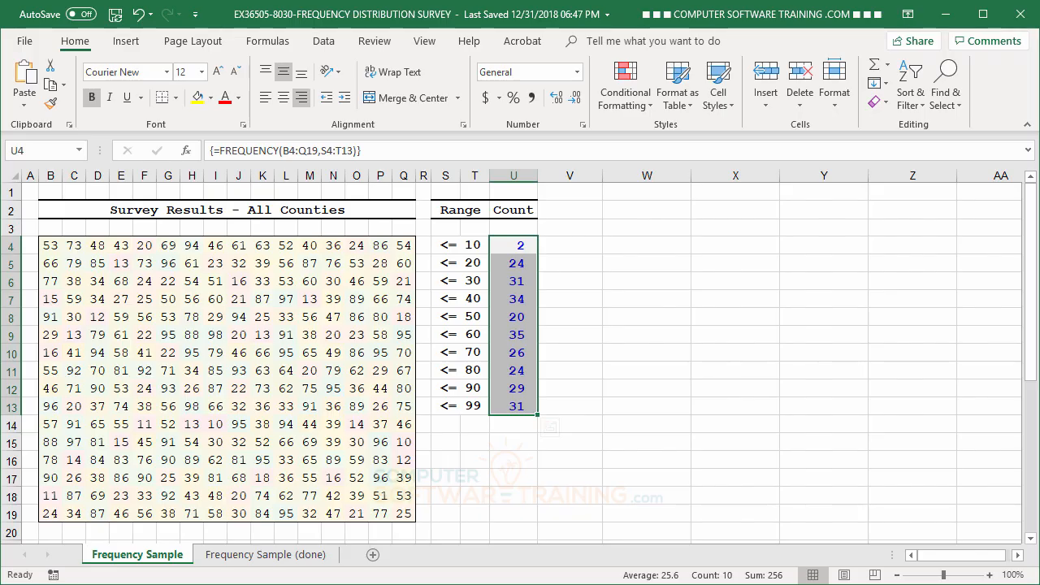
Begin a COUNTIFS formula in V5 with the absolute range $B$4:$Q$19 and the criterion "<=20".
click(570, 264)
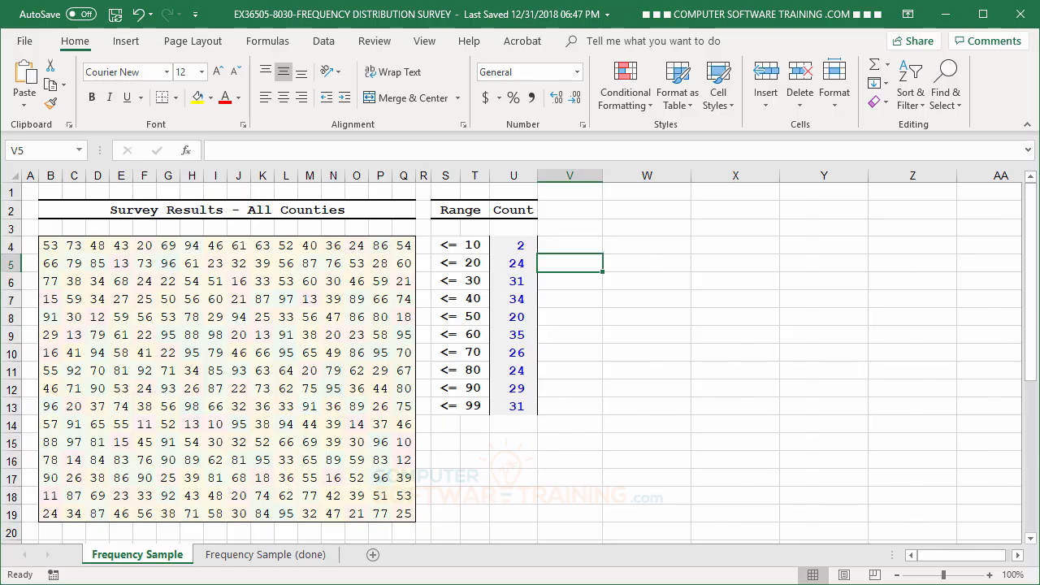
text(=sum)
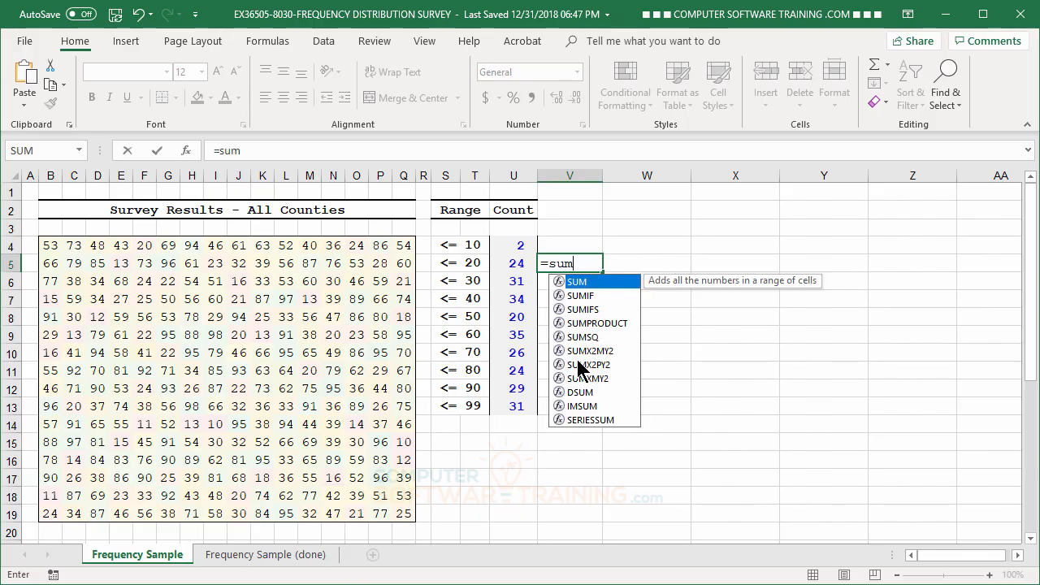
key(BackSpace)
key(BackSpace)
key(BackSpace)
text(c)
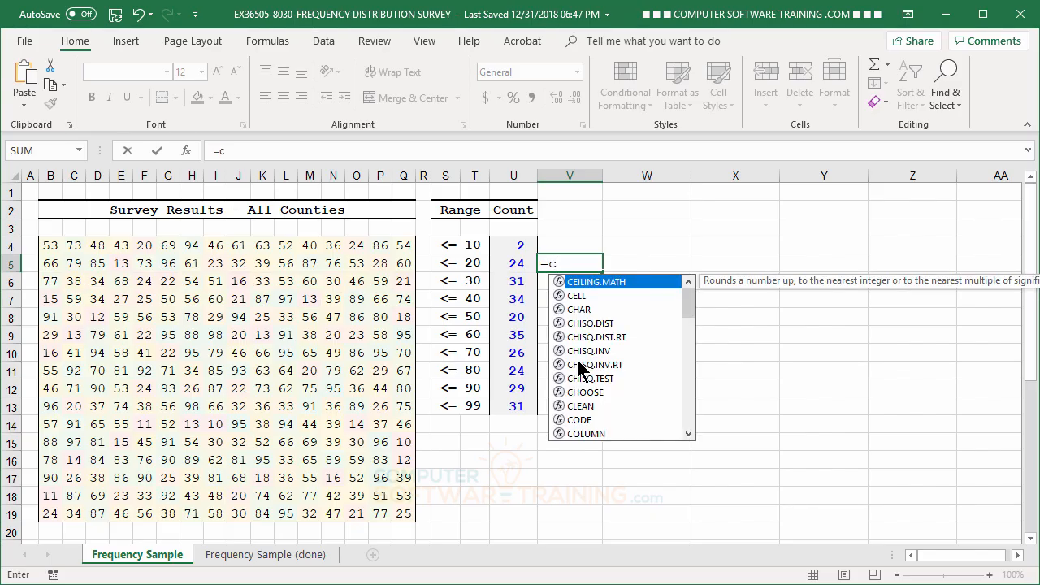
text(oun)
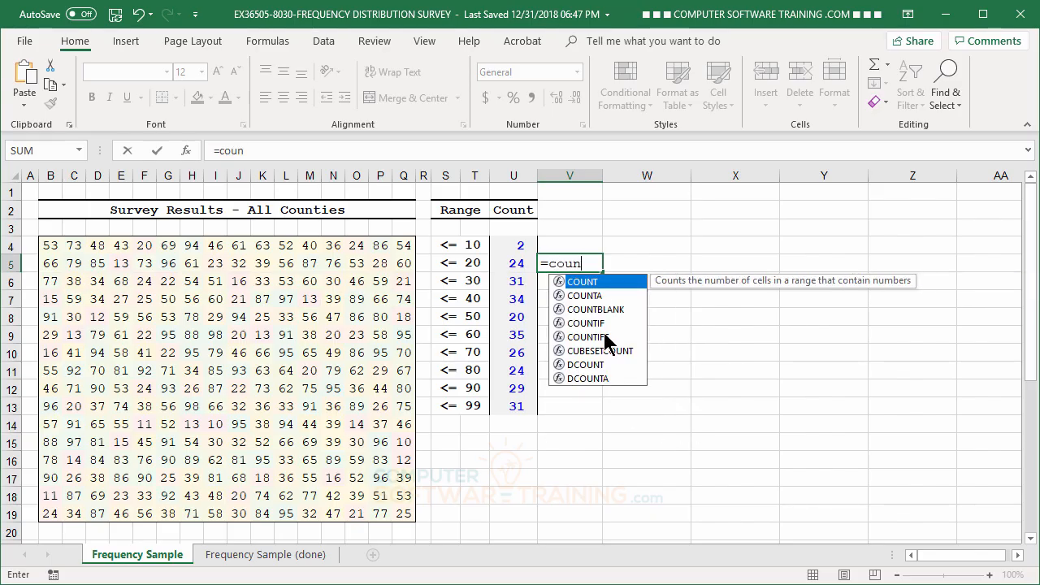
double_click(597, 338)
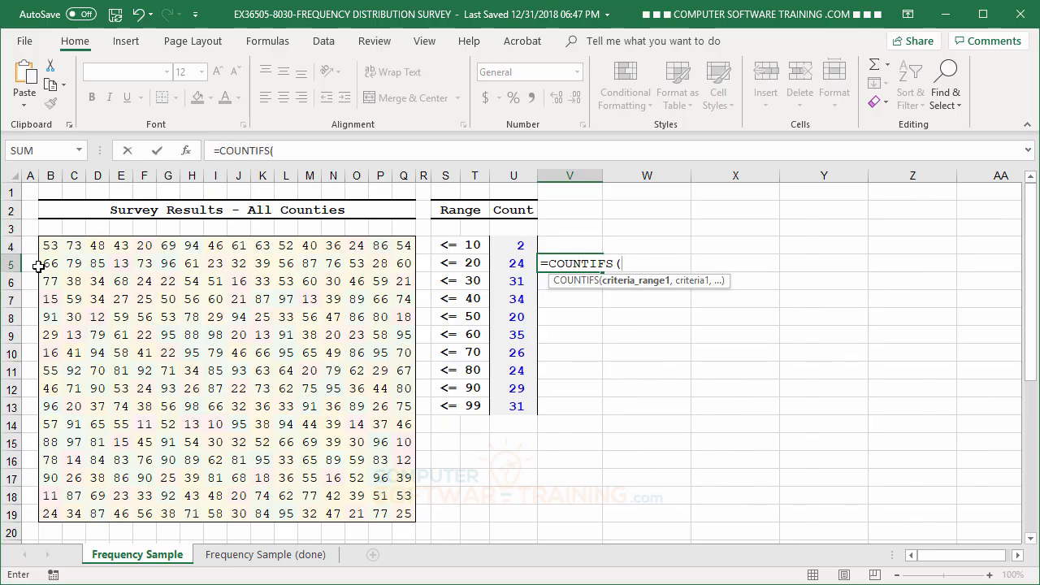
drag(44, 246, 409, 510)
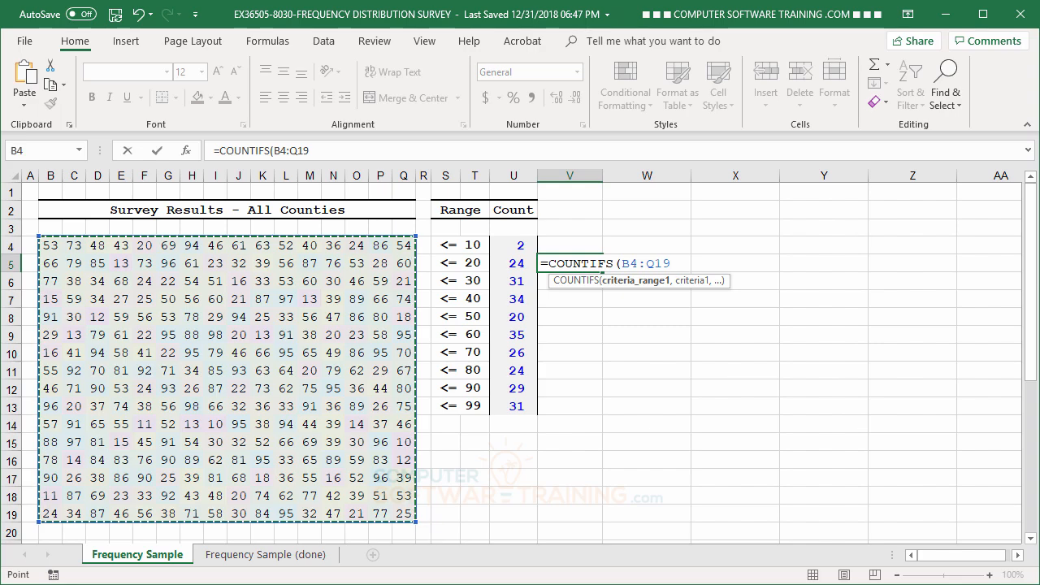
key(F4)
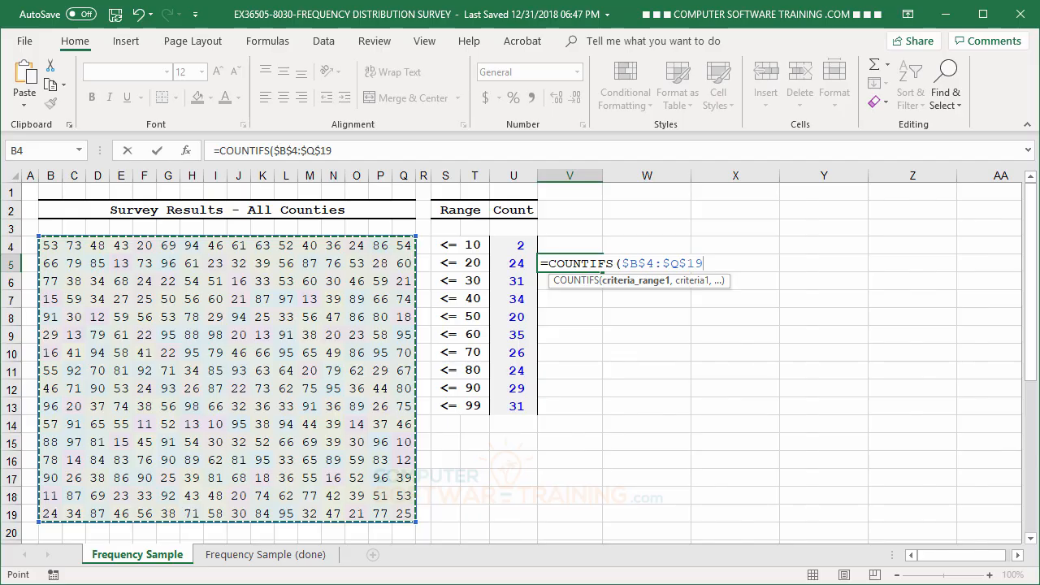
text(,)
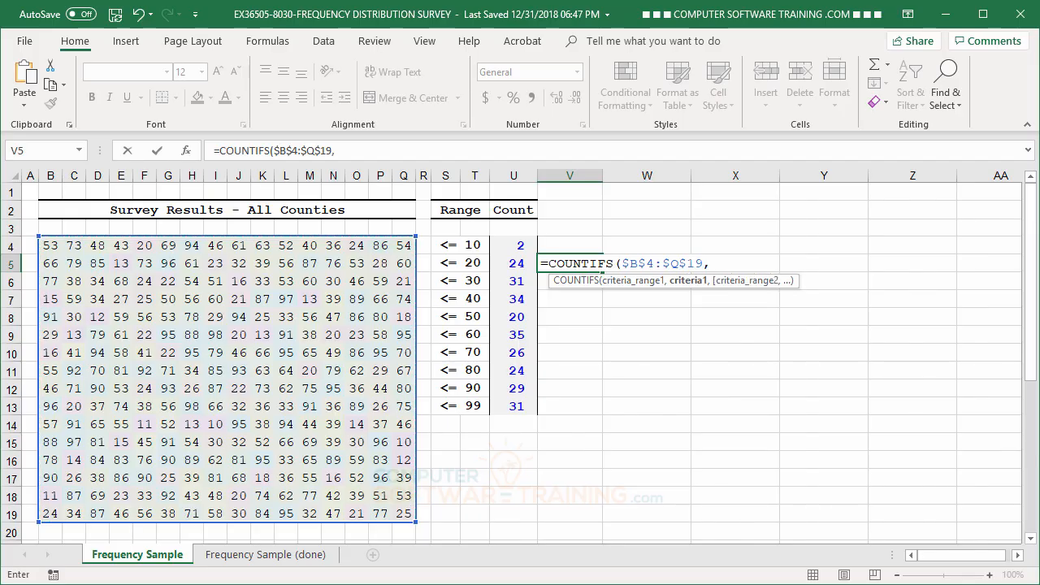
text("<=20,)
key(BackSpace)
text(",)
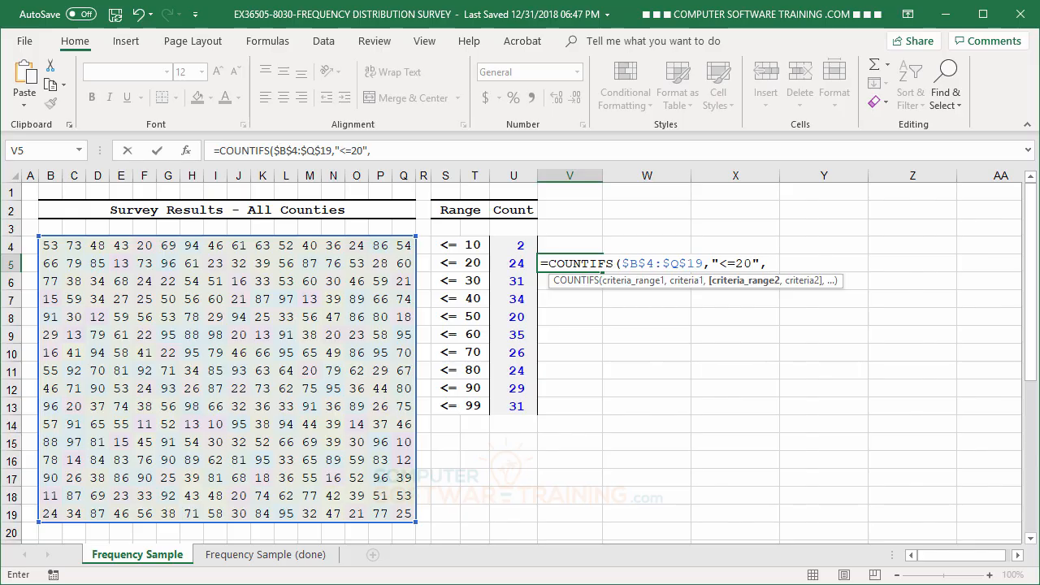
Complete the V5 formula with a second range $B$4:$Q$19 and the criterion ">=11", and fill it down through V13.
drag(51, 243, 407, 514)
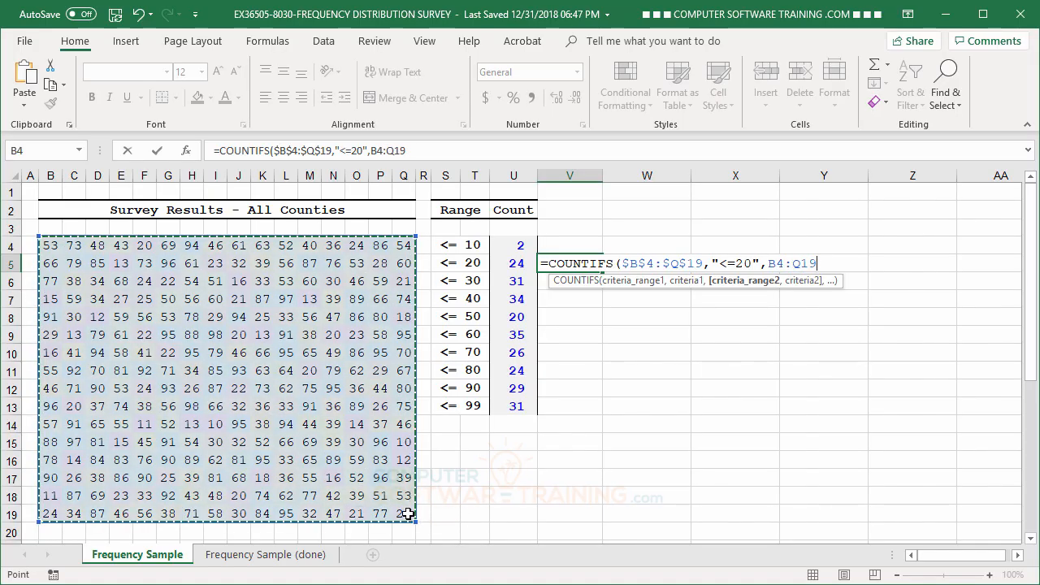
key(F4)
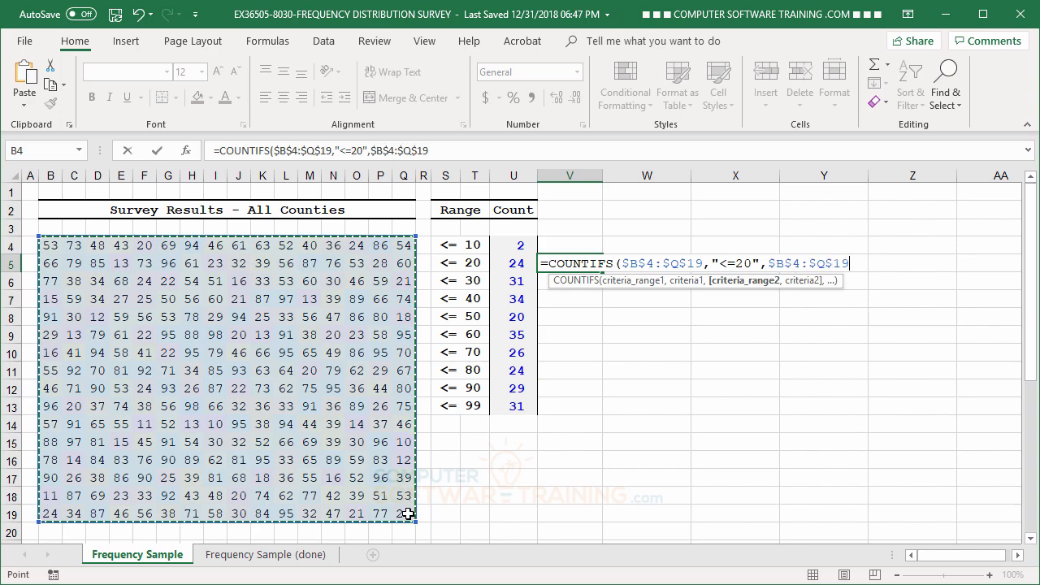
text(,)
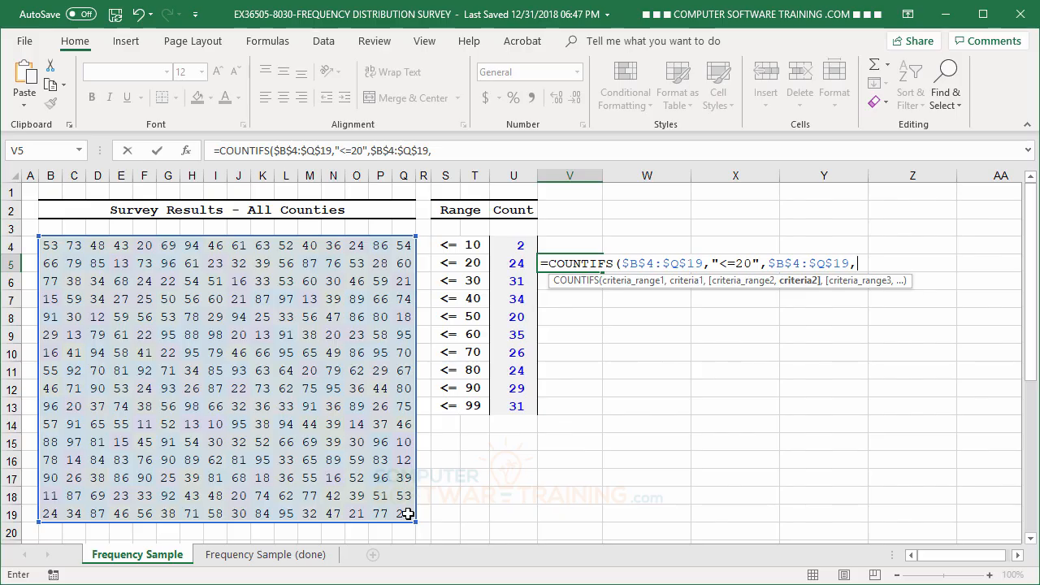
text(">=11")
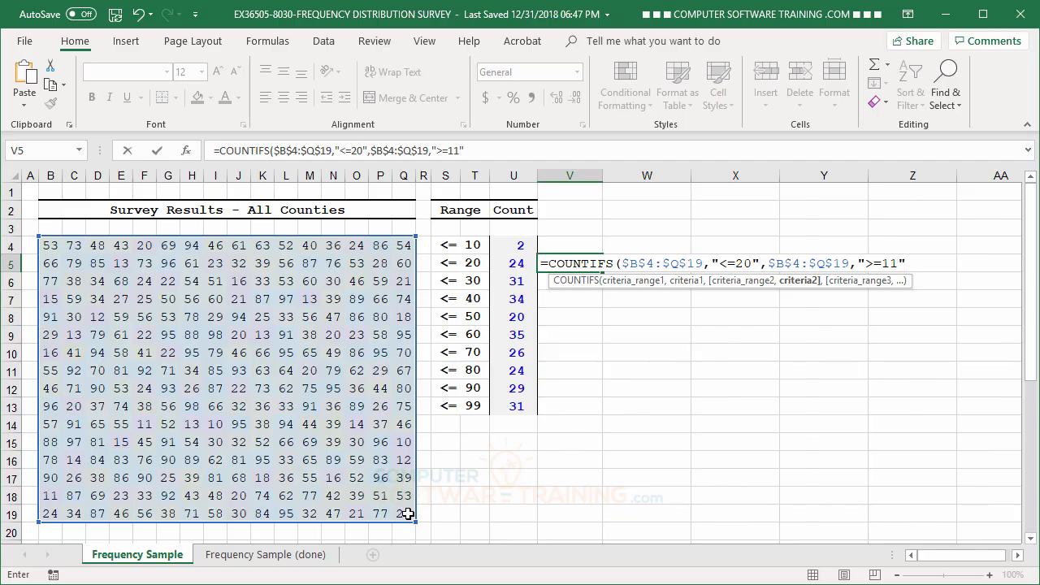
key(Return)
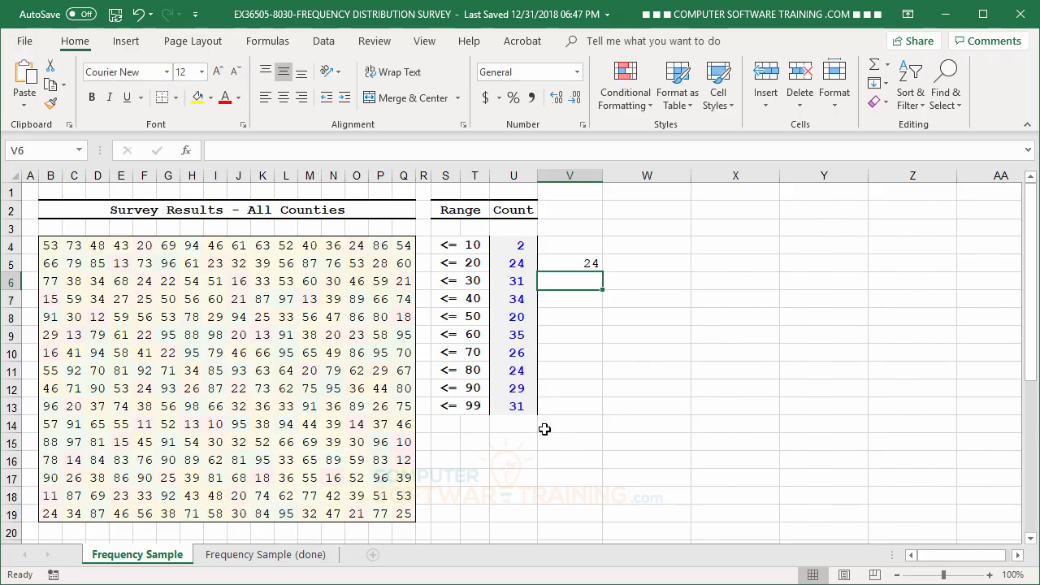
click(578, 264)
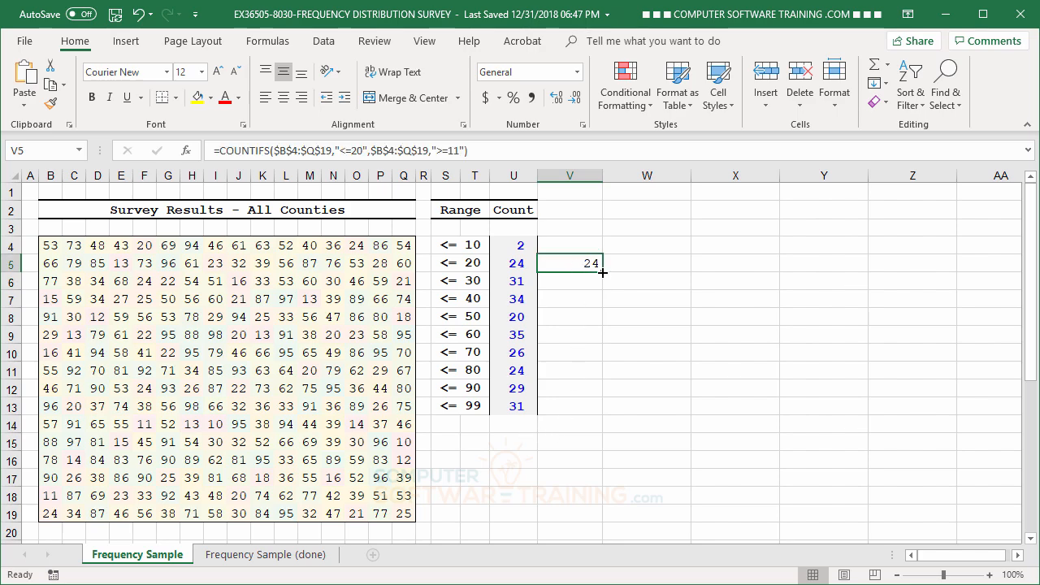
drag(602, 274, 611, 416)
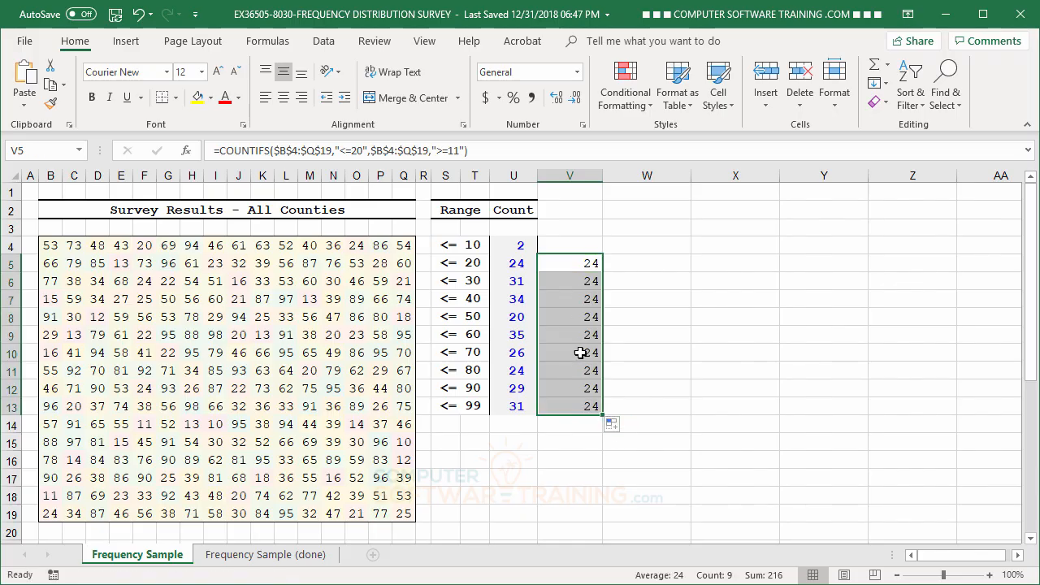
Change the COUNTIFS criteria in V6 to "<=30" and ">=21".
click(576, 285)
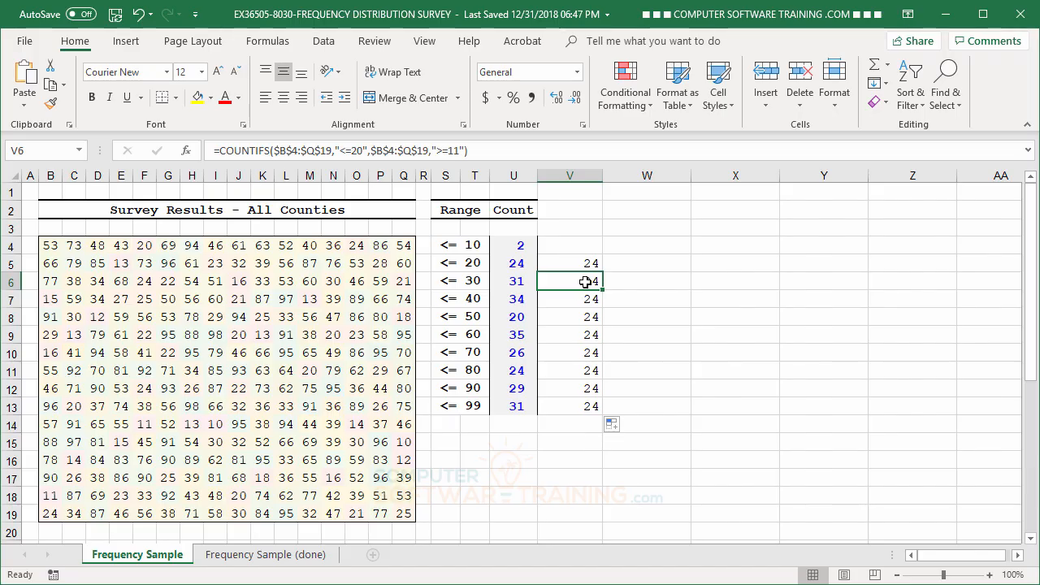
click(362, 152)
key(BackSpace)
key(BackSpace)
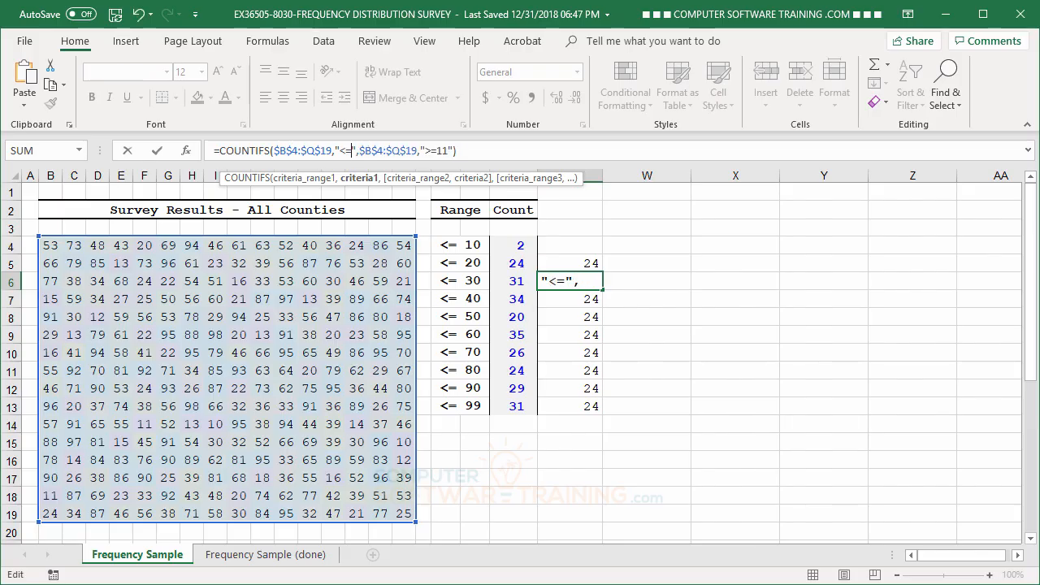
text(30)
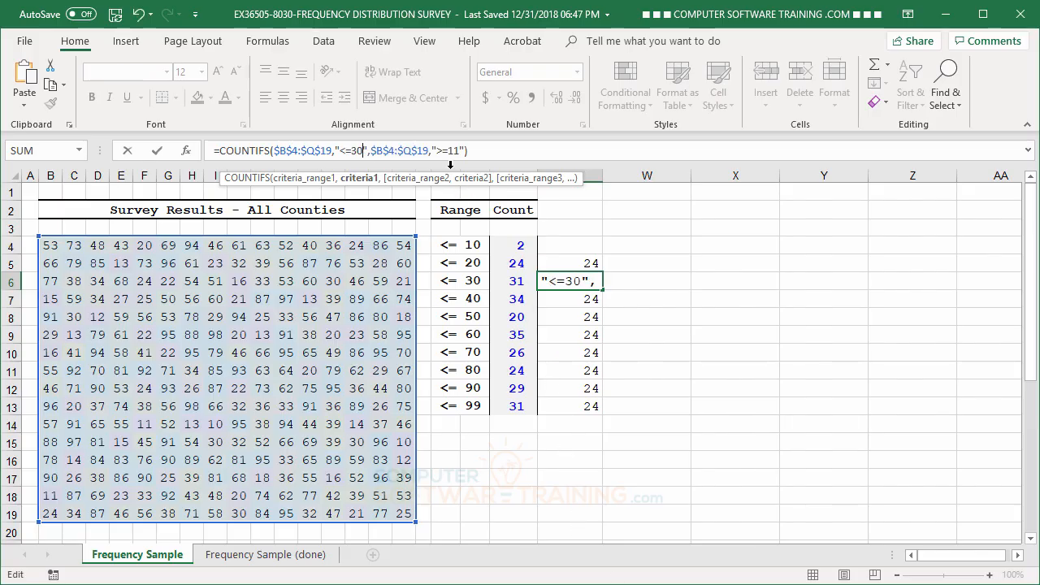
click(460, 151)
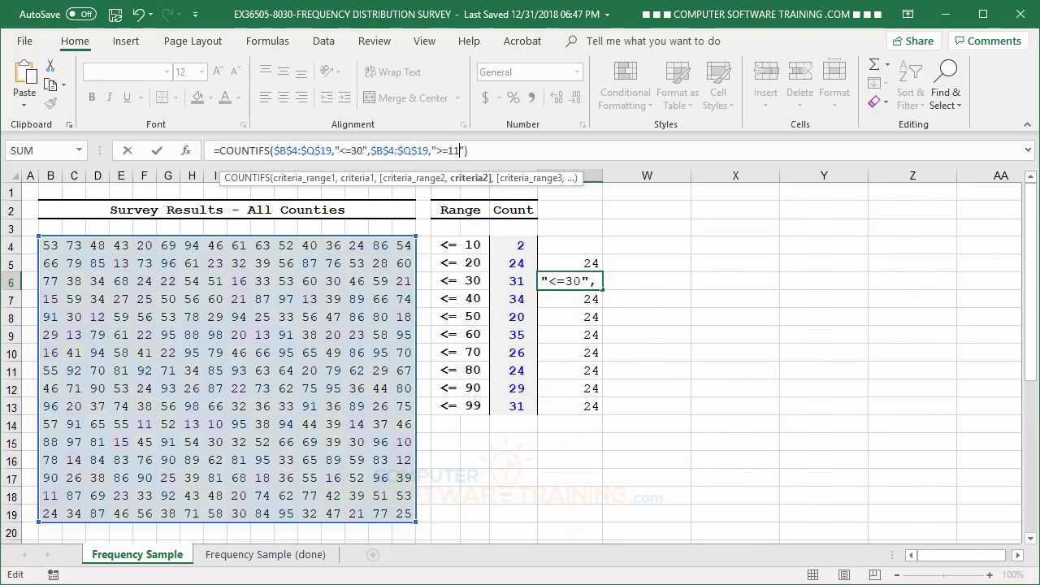
key(BackSpace)
key(BackSpace)
text(21)
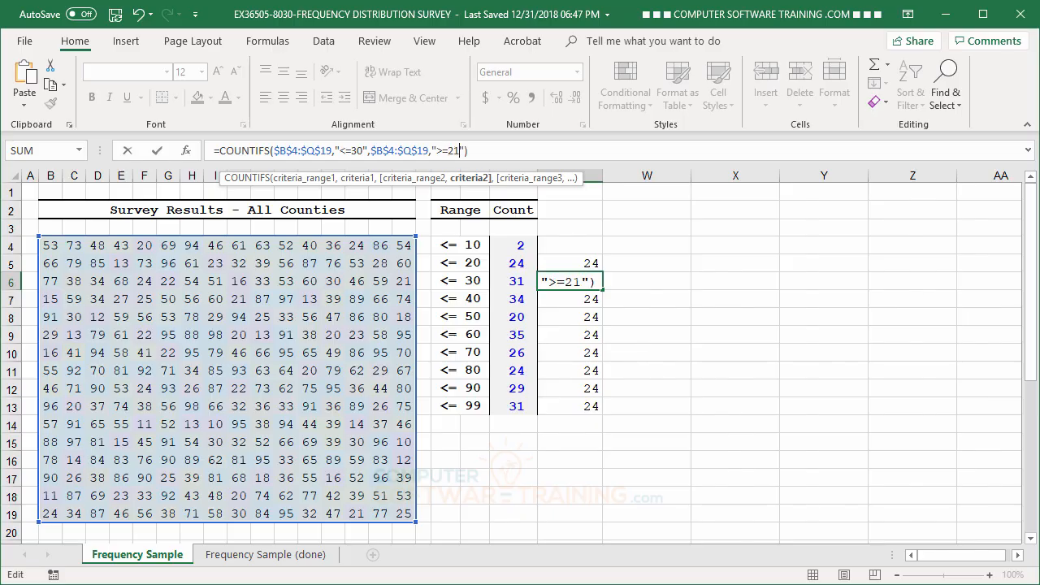
key(Return)
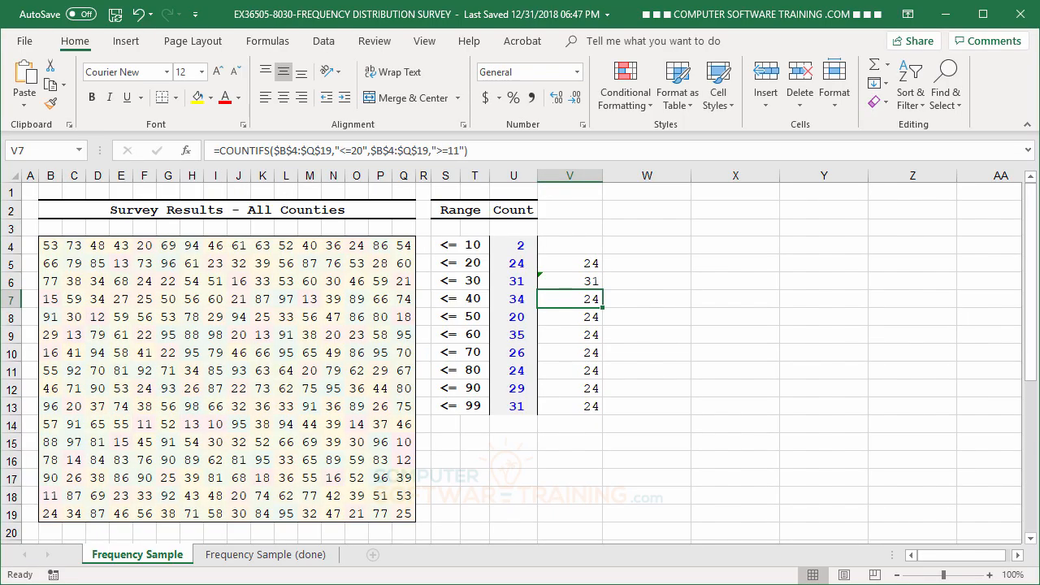
Change the COUNTIFS criteria in V7 to "<=40" and ">=31".
click(362, 150)
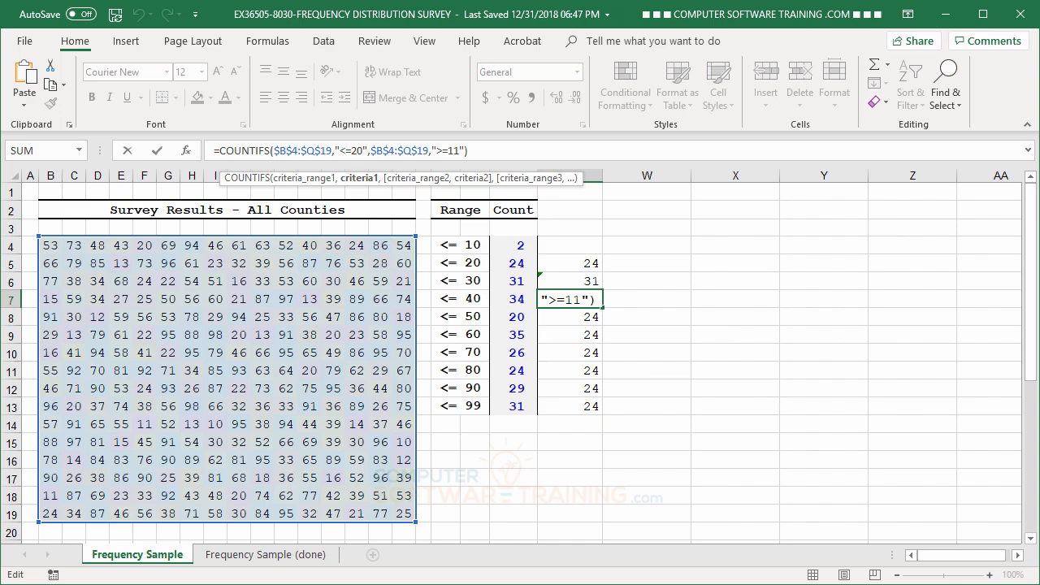
key(BackSpace)
key(BackSpace)
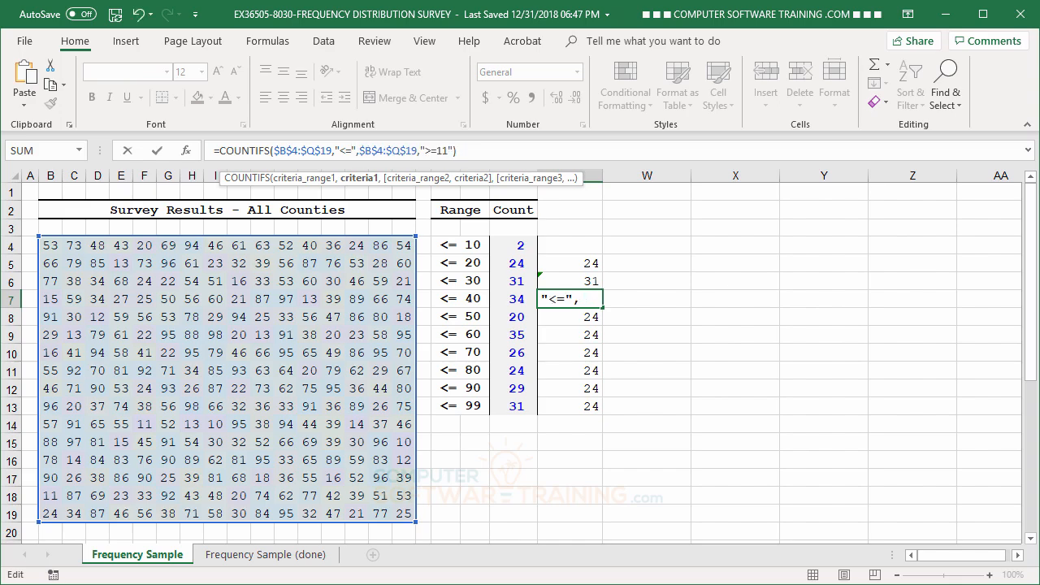
text(40)
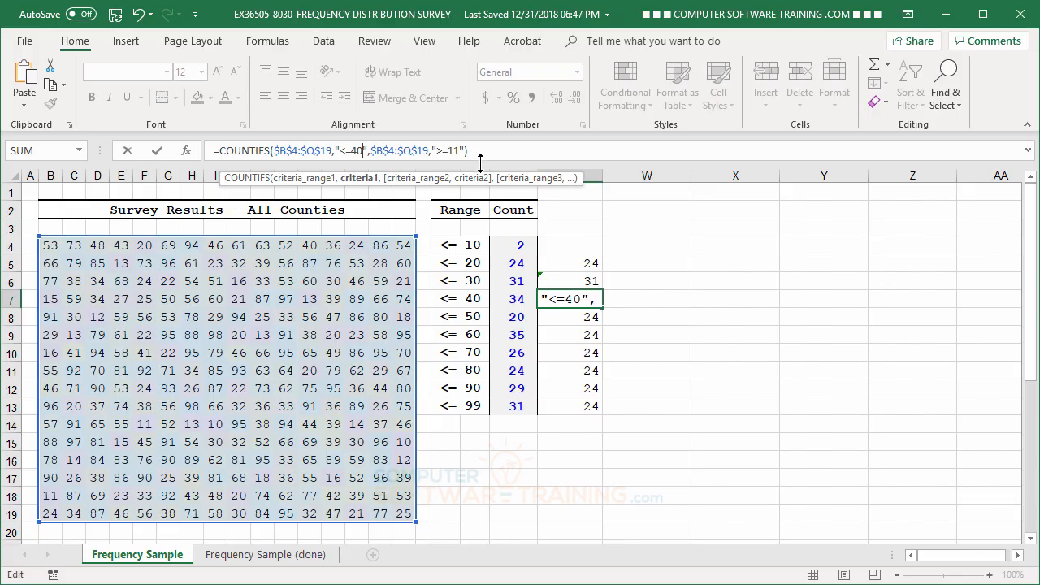
click(459, 150)
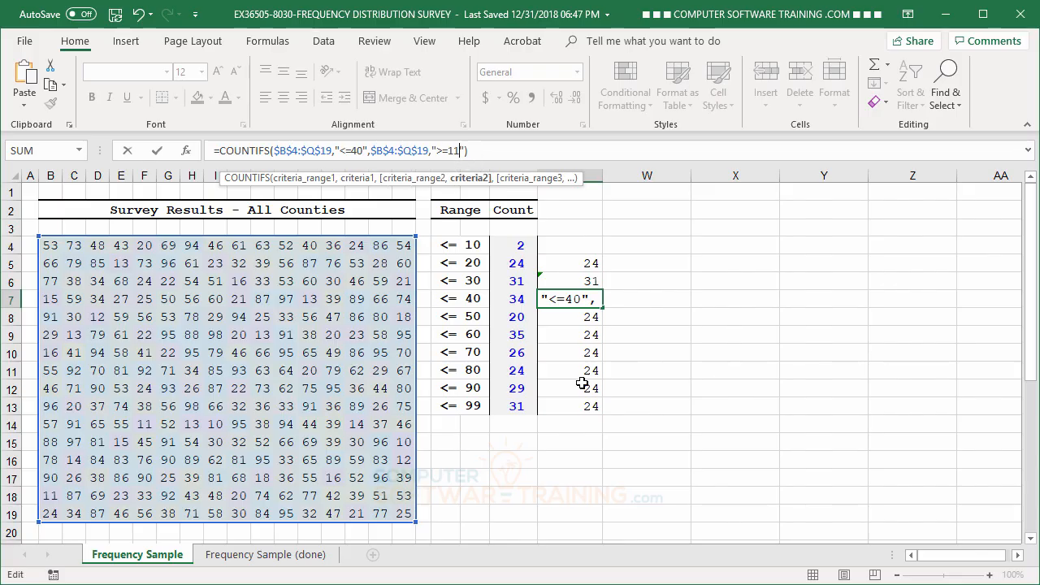
key(BackSpace)
key(BackSpace)
text(31)
key(Return)
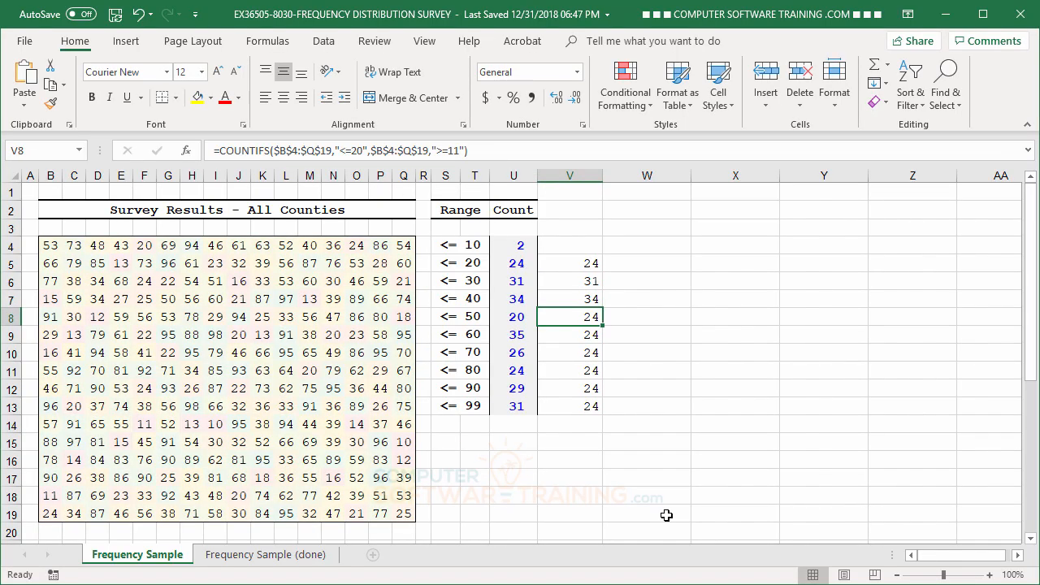